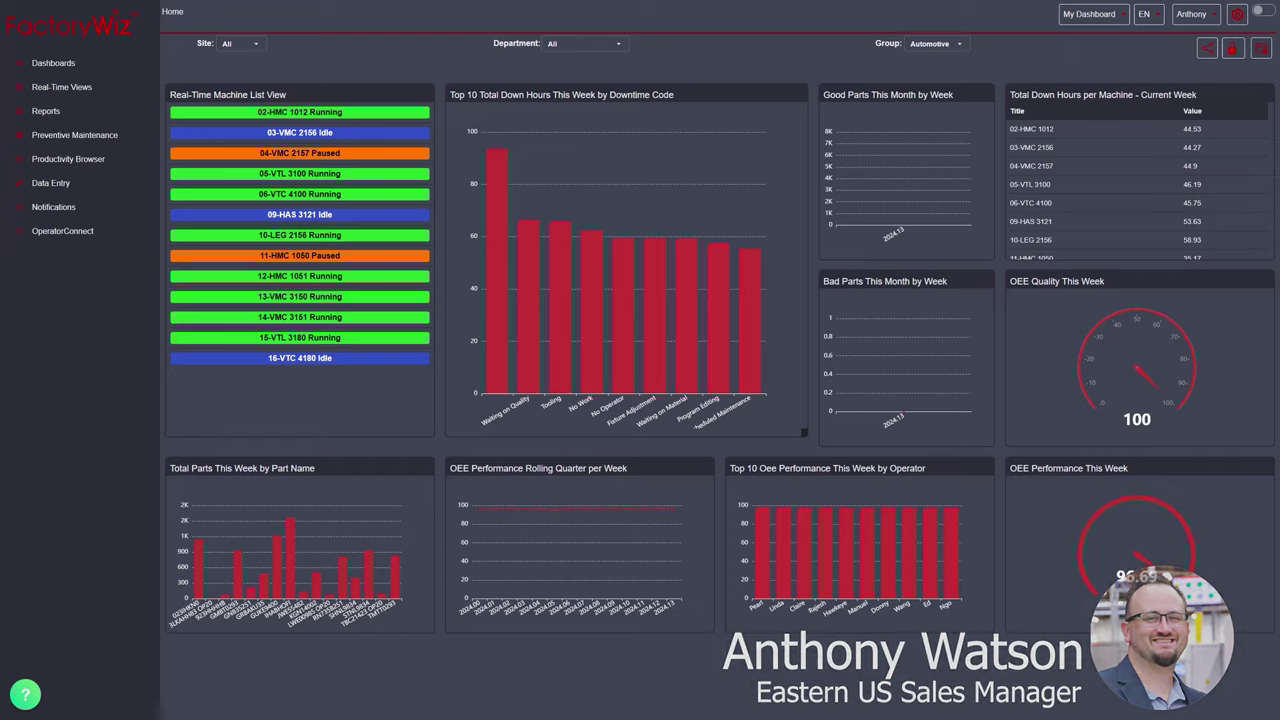
- In Reports, review the report types and output formats, keeping Alarm Summary with PDF output
left_click(88, 115)
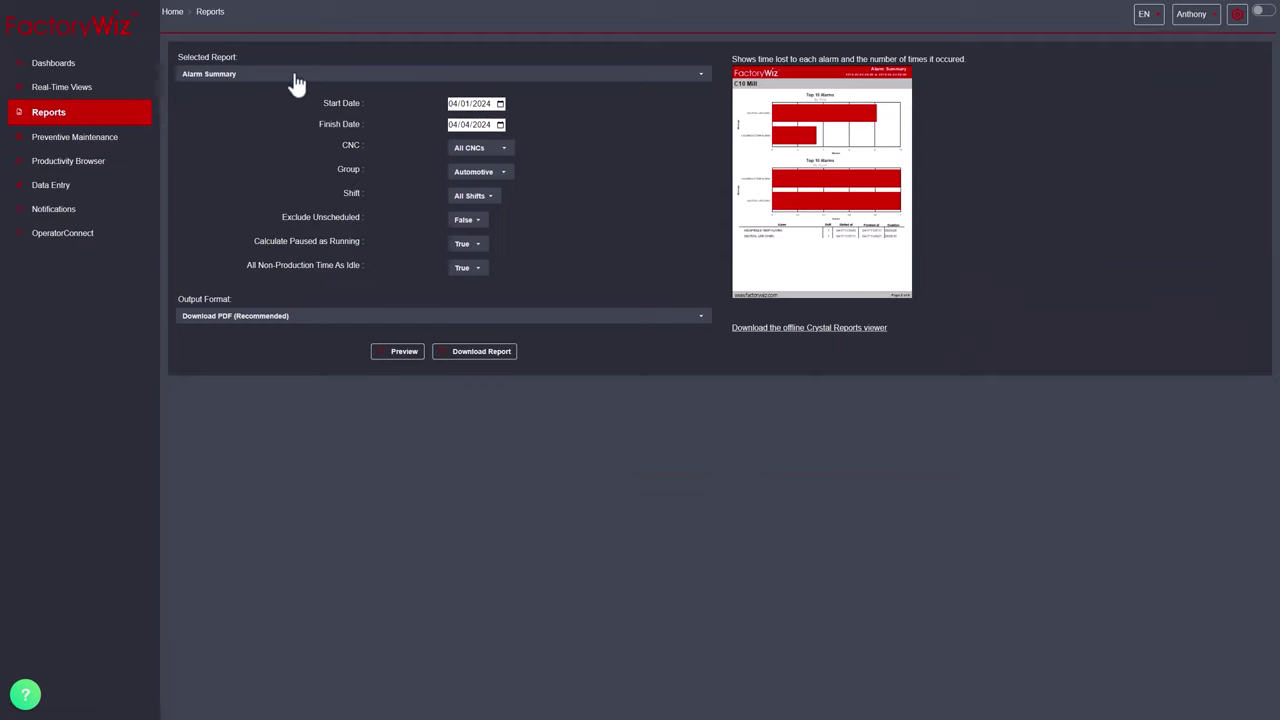
left_click(297, 80)
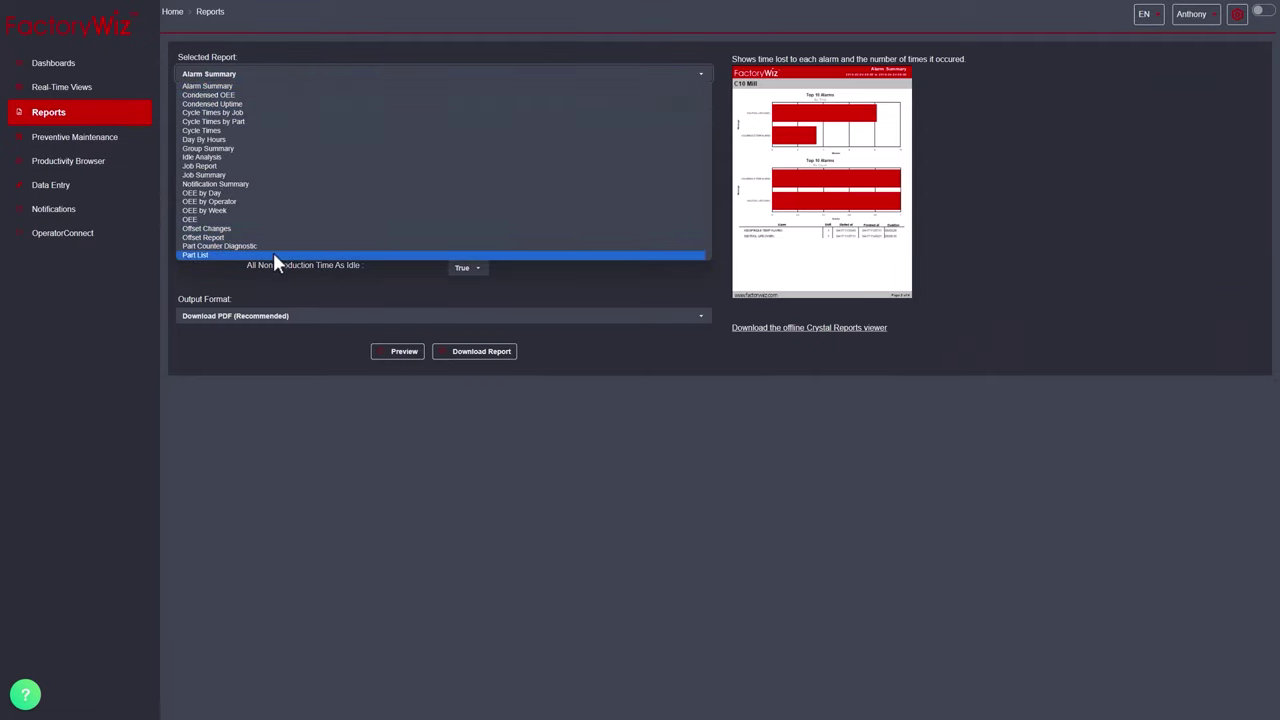
left_click(294, 287)
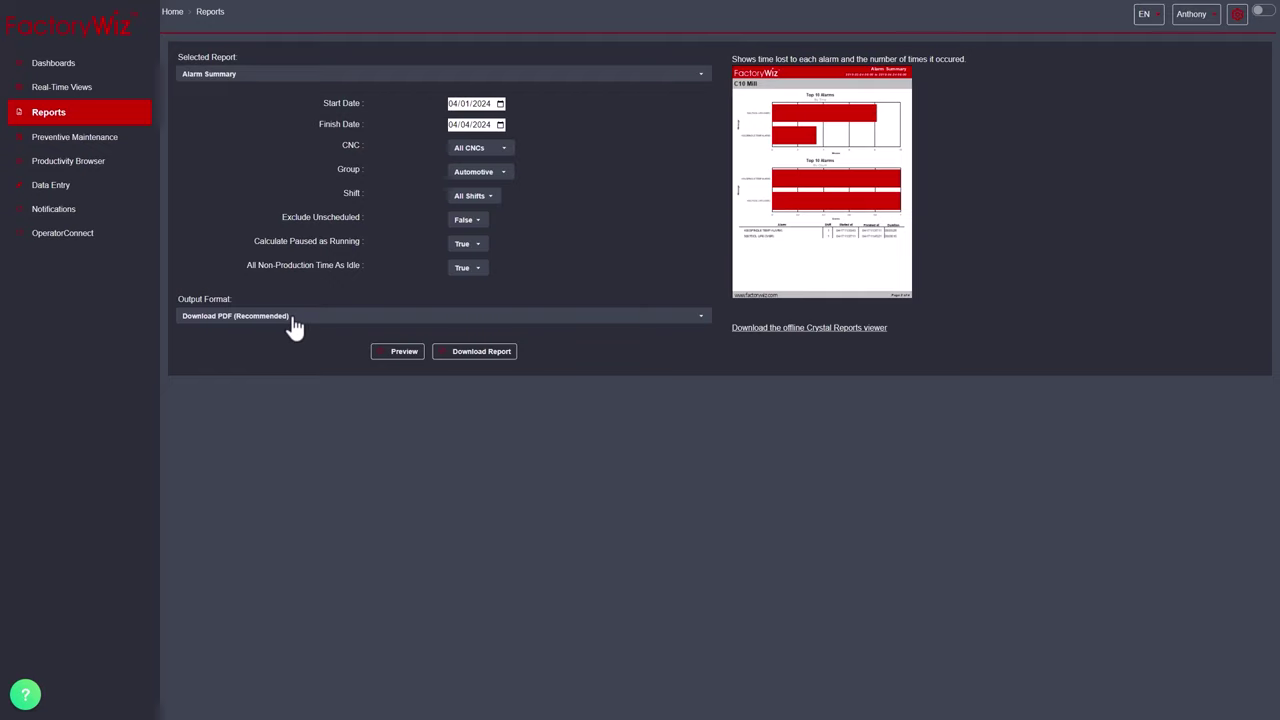
left_click(294, 318)
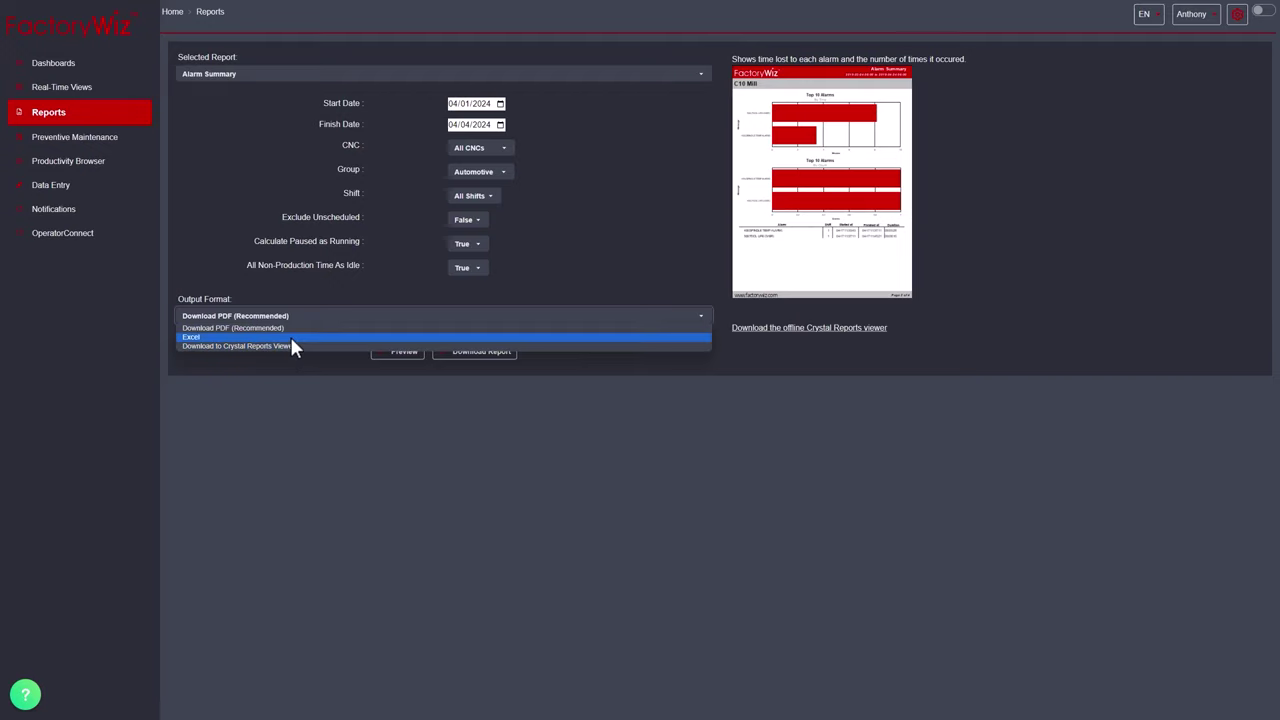
left_click(296, 295)
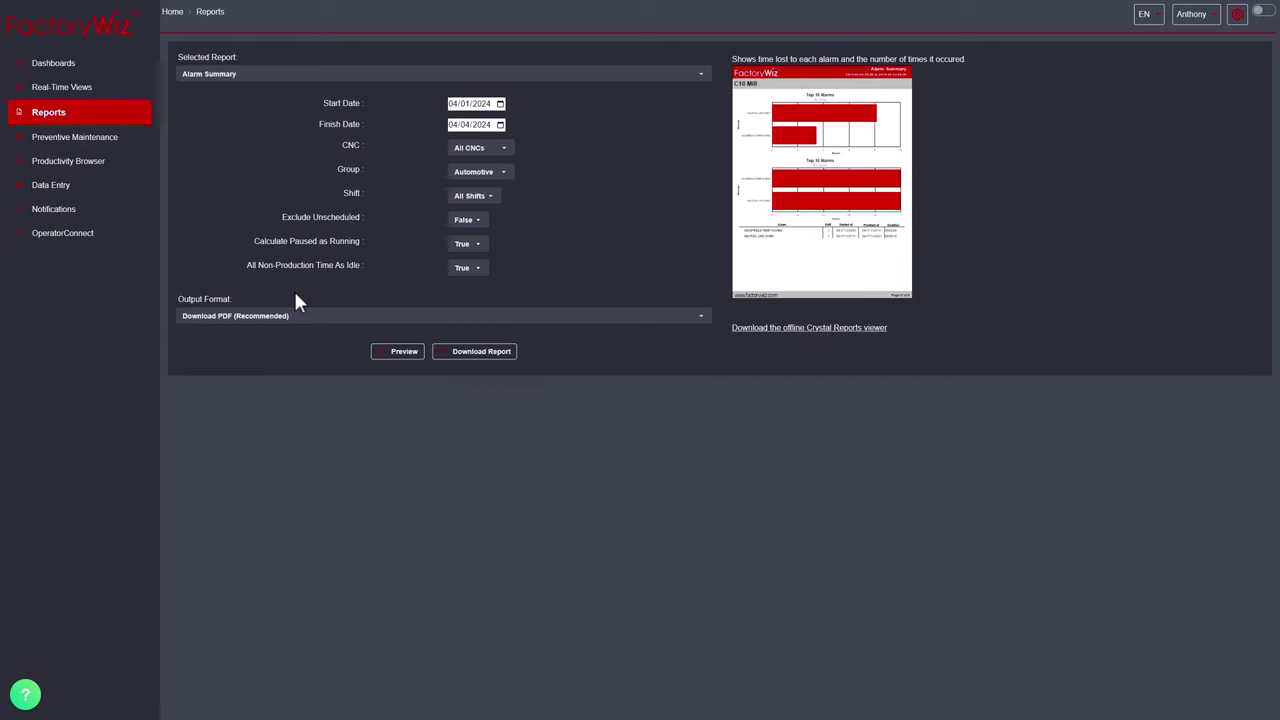
- Switch the selected report to Idle Analysis, glance at Card View, then return to Reports
left_click(288, 76)
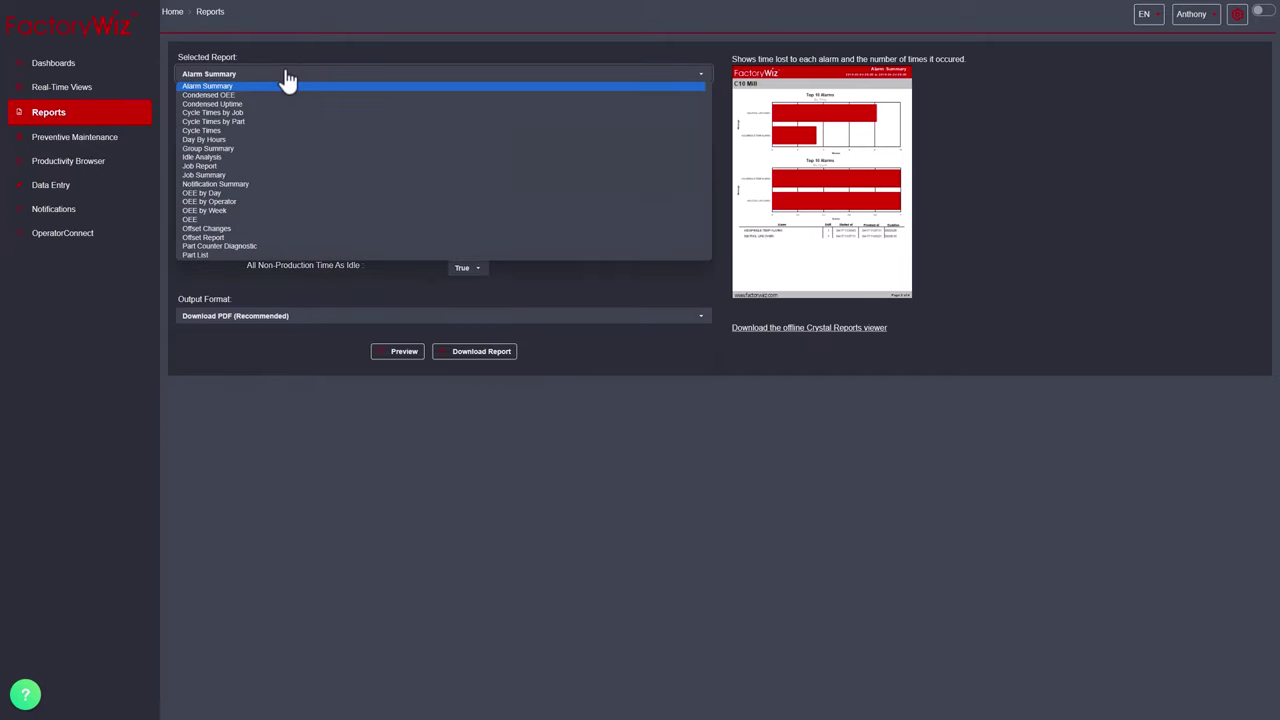
left_click(220, 158)
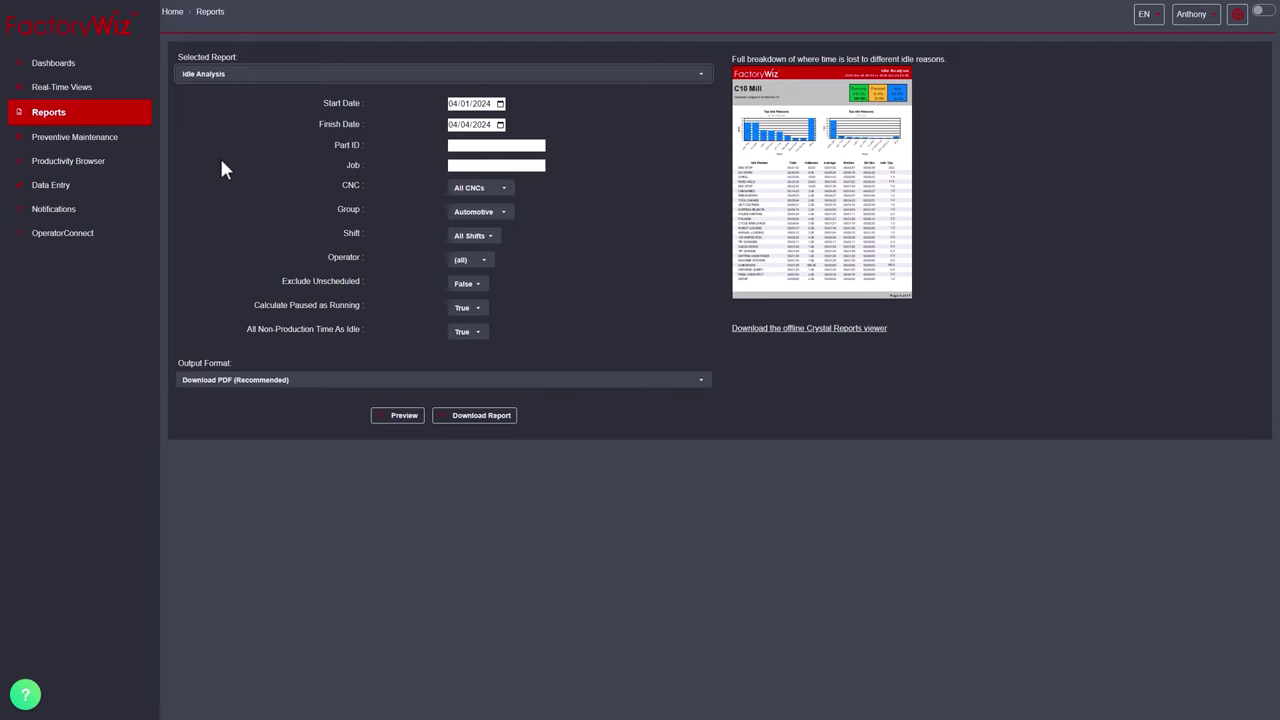
left_click(262, 75)
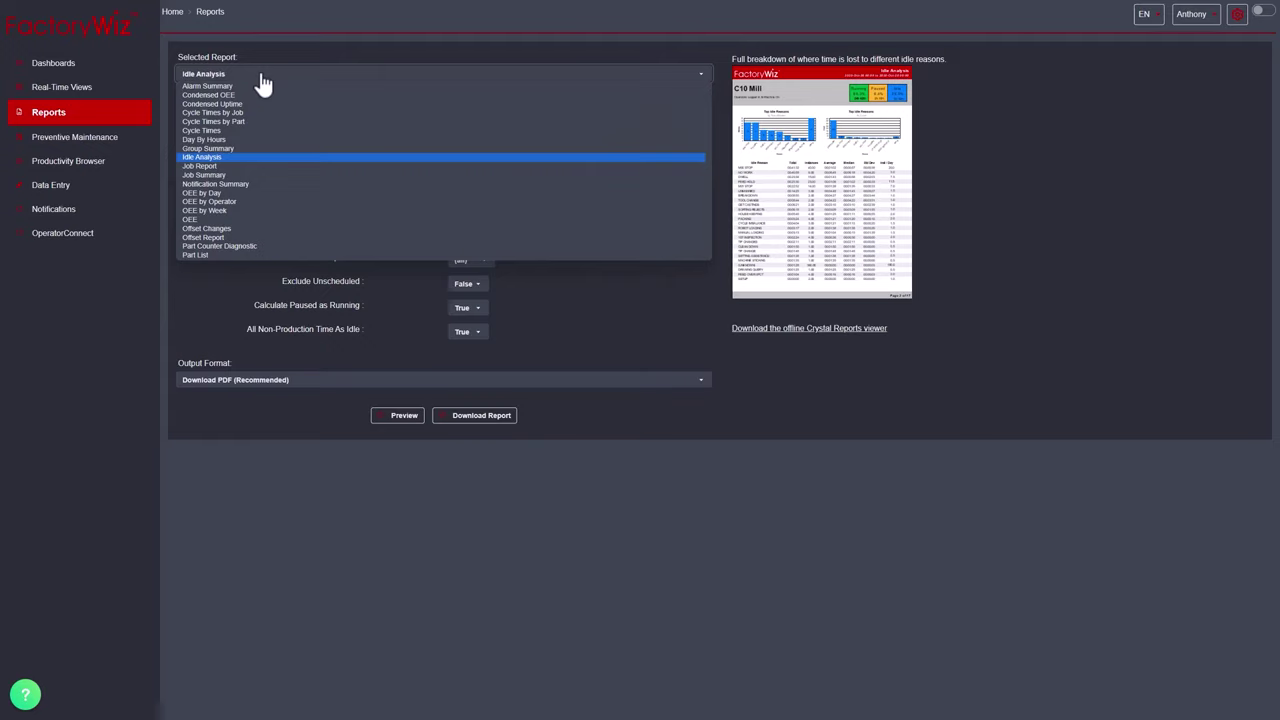
left_click(262, 78)
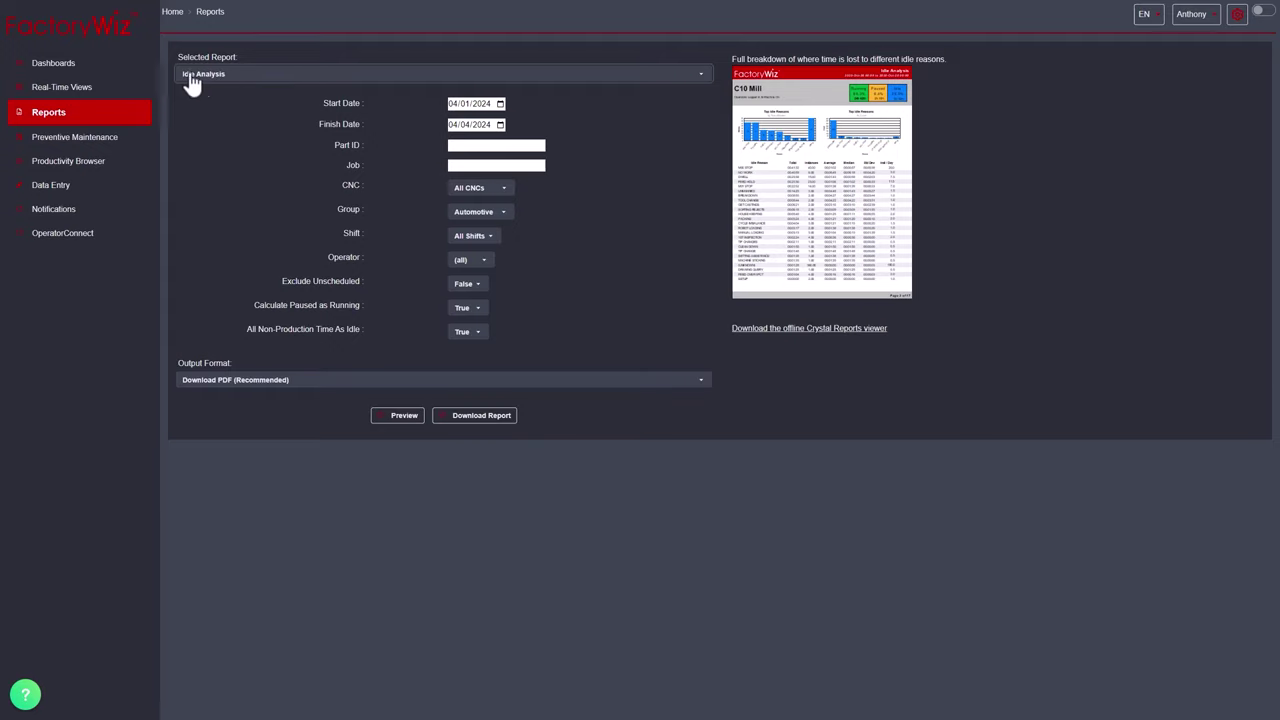
left_click(113, 96)
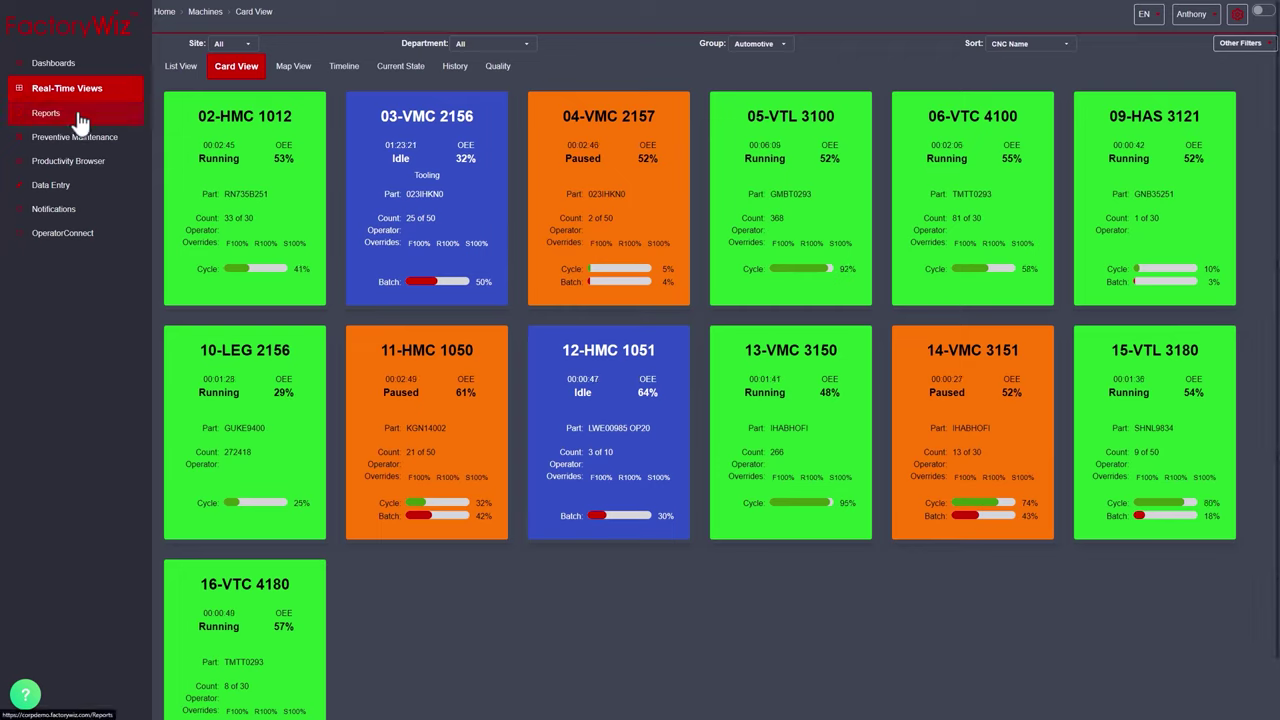
left_click(80, 120)
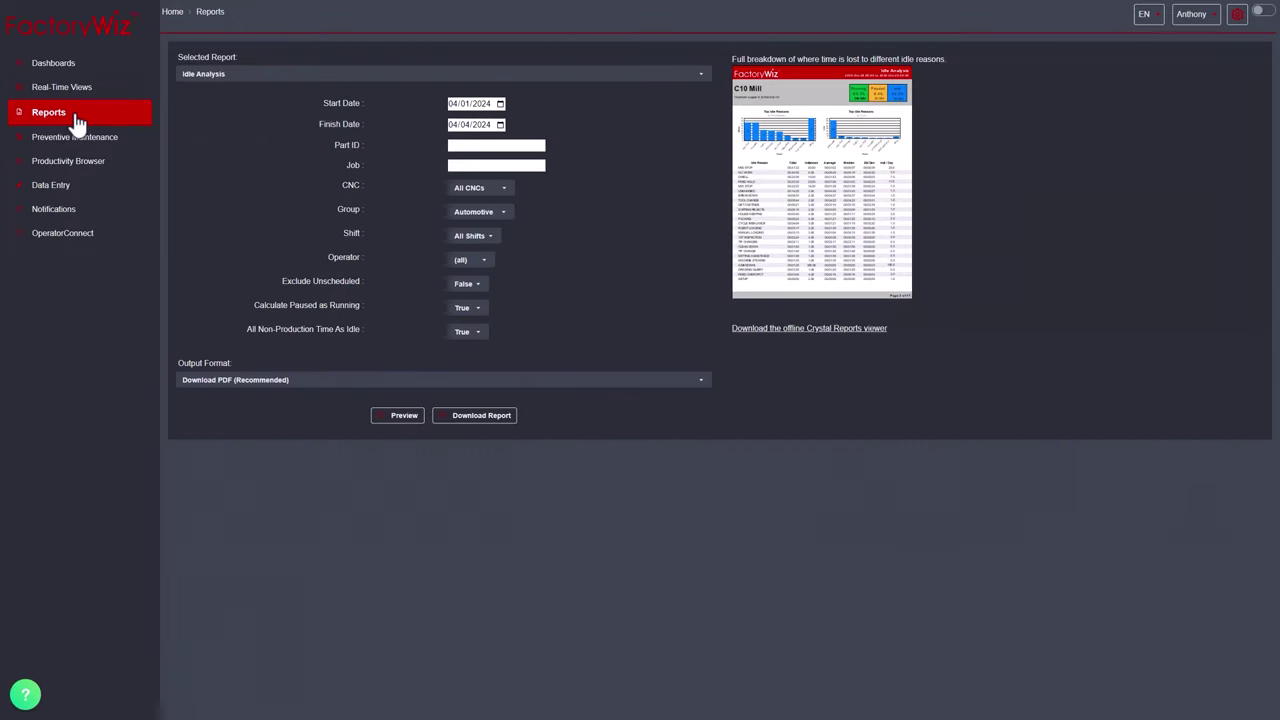
- Preview the Automotive group's Idle Analysis PDF and scroll through its idle-reason and machine charts
left_click(451, 164)
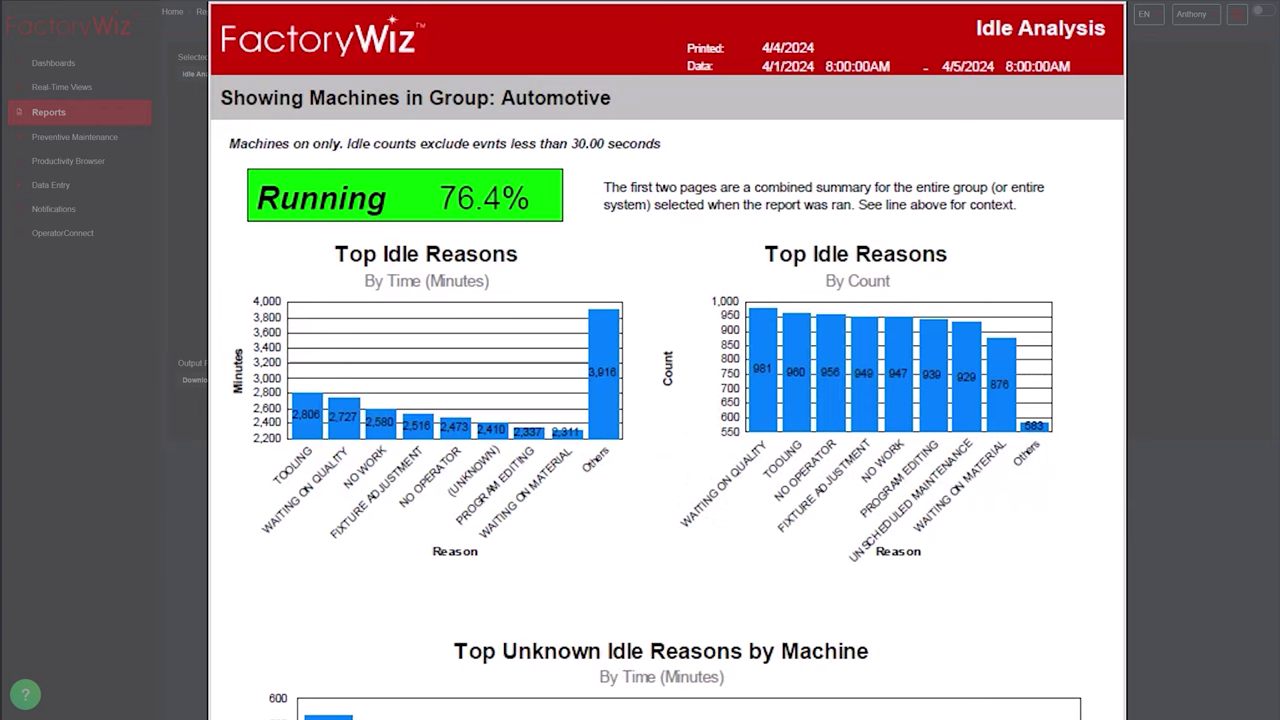
scroll(667, 400, "down", 3)
scroll(667, 400, "down", 3)
scroll(667, 400, "down", 3)
scroll(667, 400, "down", 3)
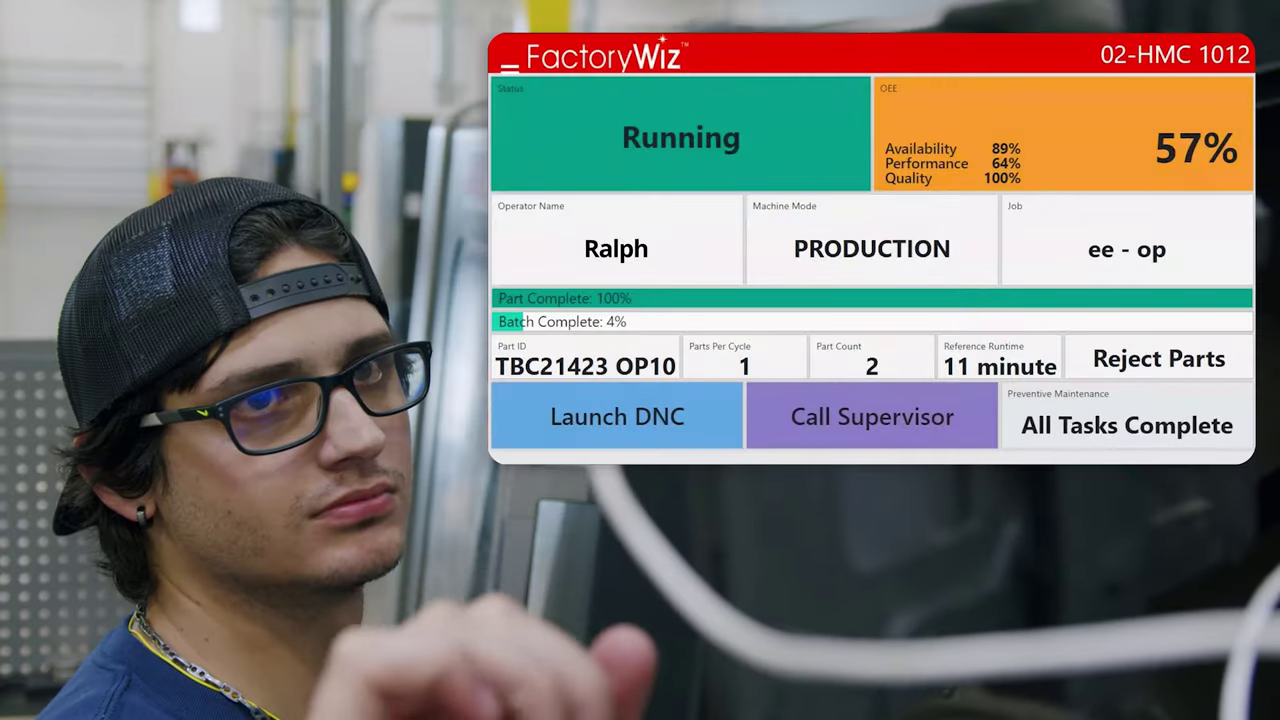
- Set machine 02-HMC 1012 to Idle with Quality Check as the idle reason
left_click(681, 135)
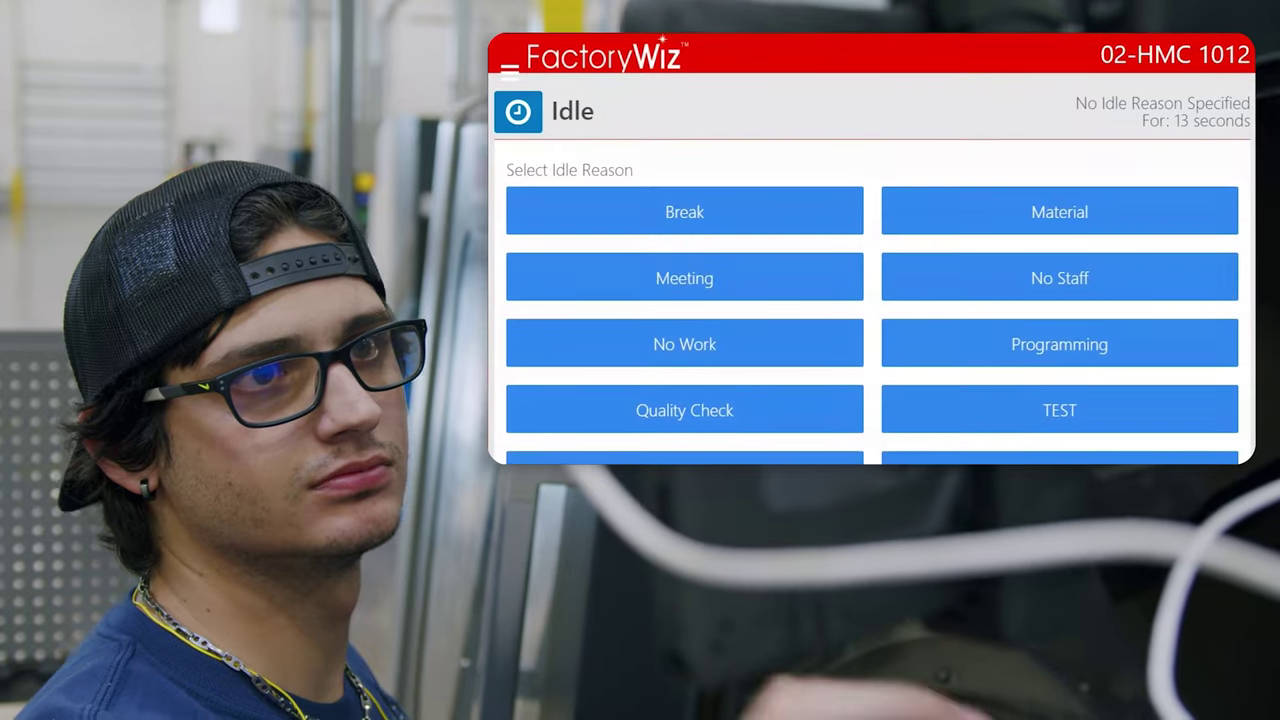
left_click(685, 410)
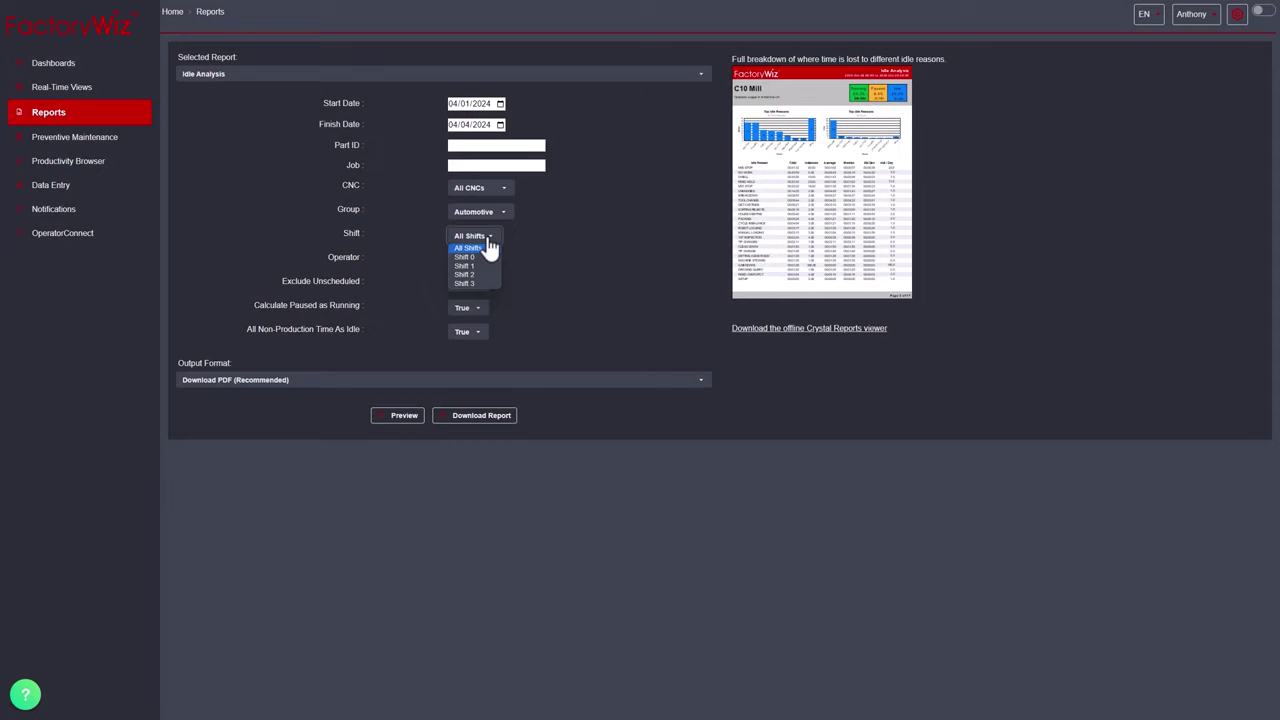
- Keep the All Shifts and Automotive filters, then go to Configuration Reports via the gear menu
left_click(489, 241)
left_click(497, 223)
left_click(496, 220)
left_click(1237, 22)
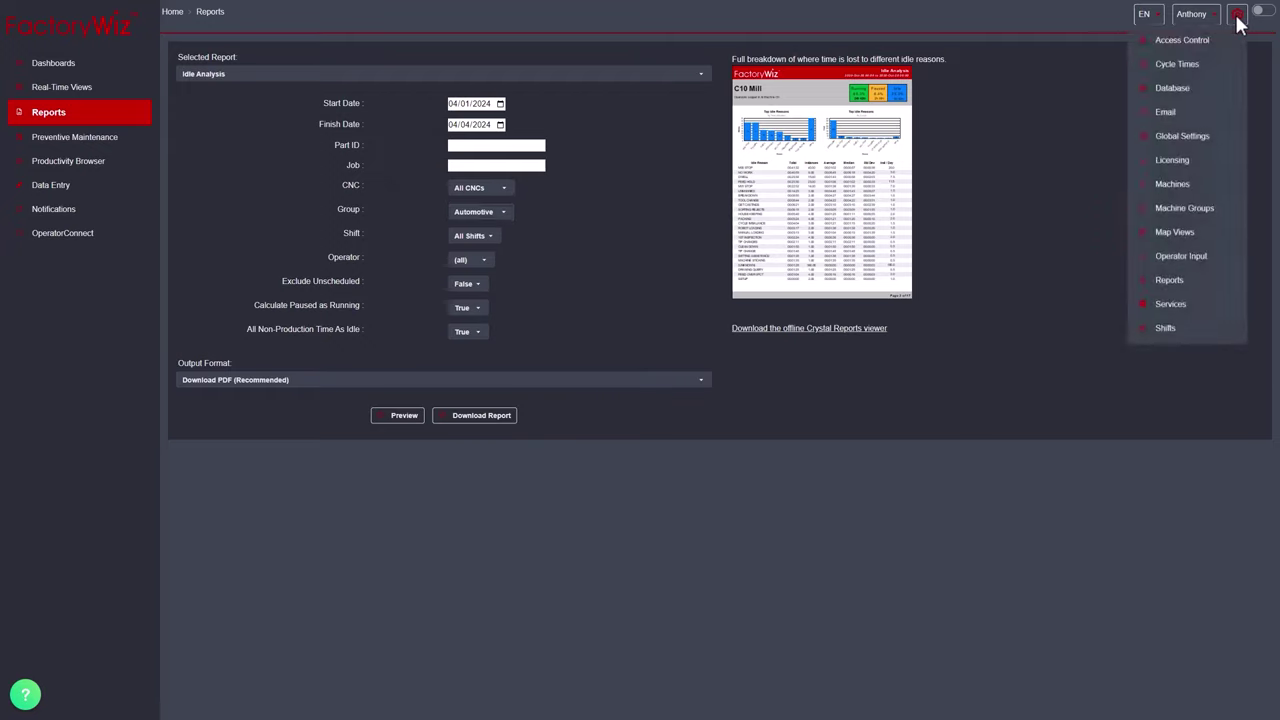
left_click(1177, 279)
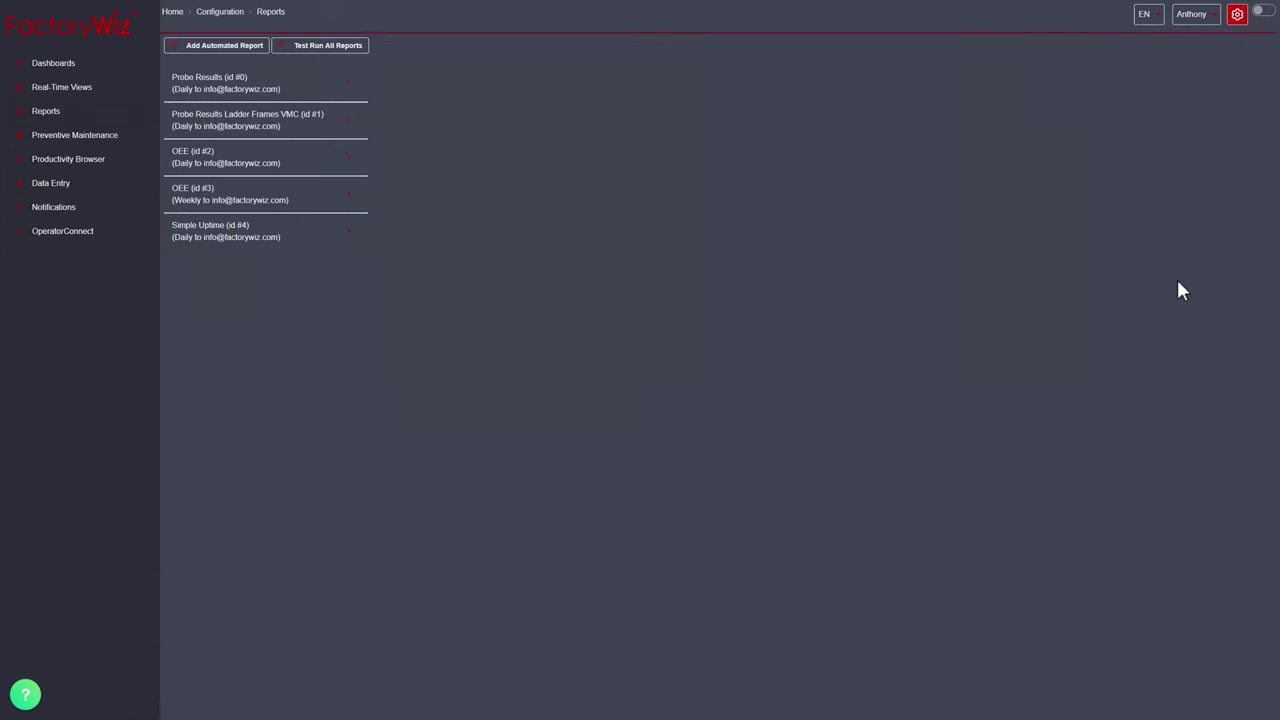
- Add an automated report for Alarm Summary covering All CNCs and all machine groups
left_click(228, 50)
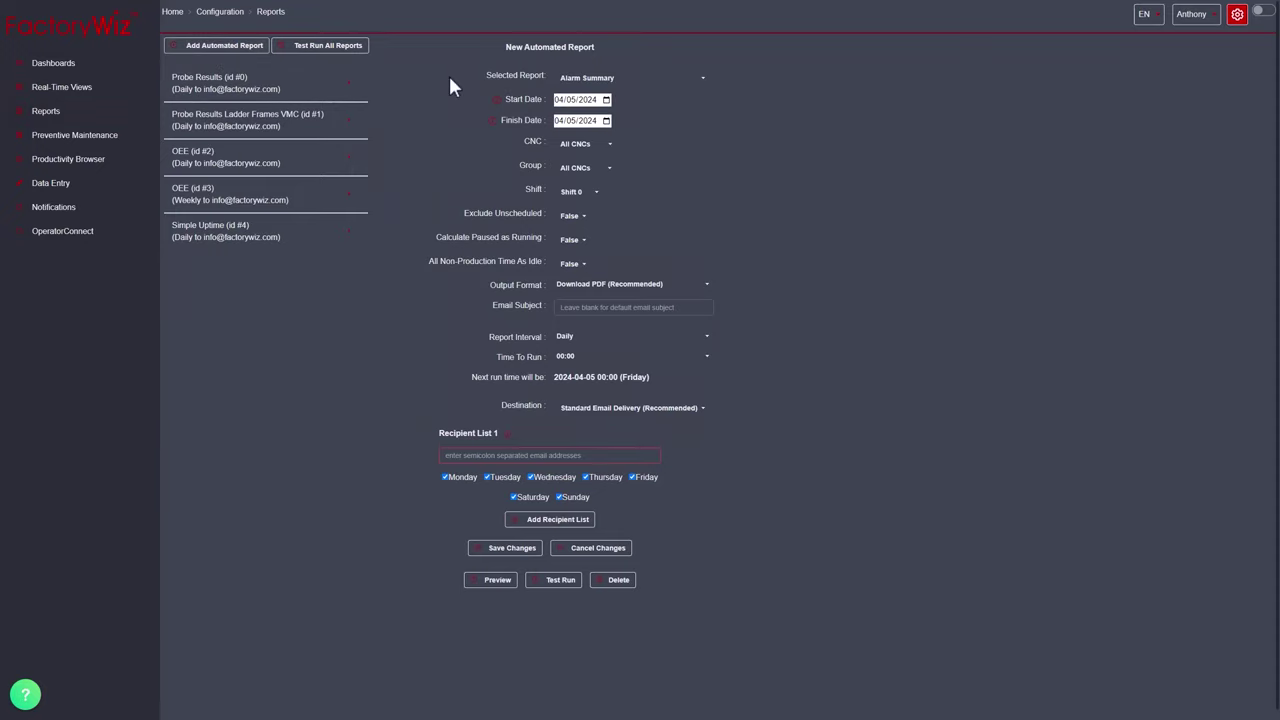
left_click(701, 80)
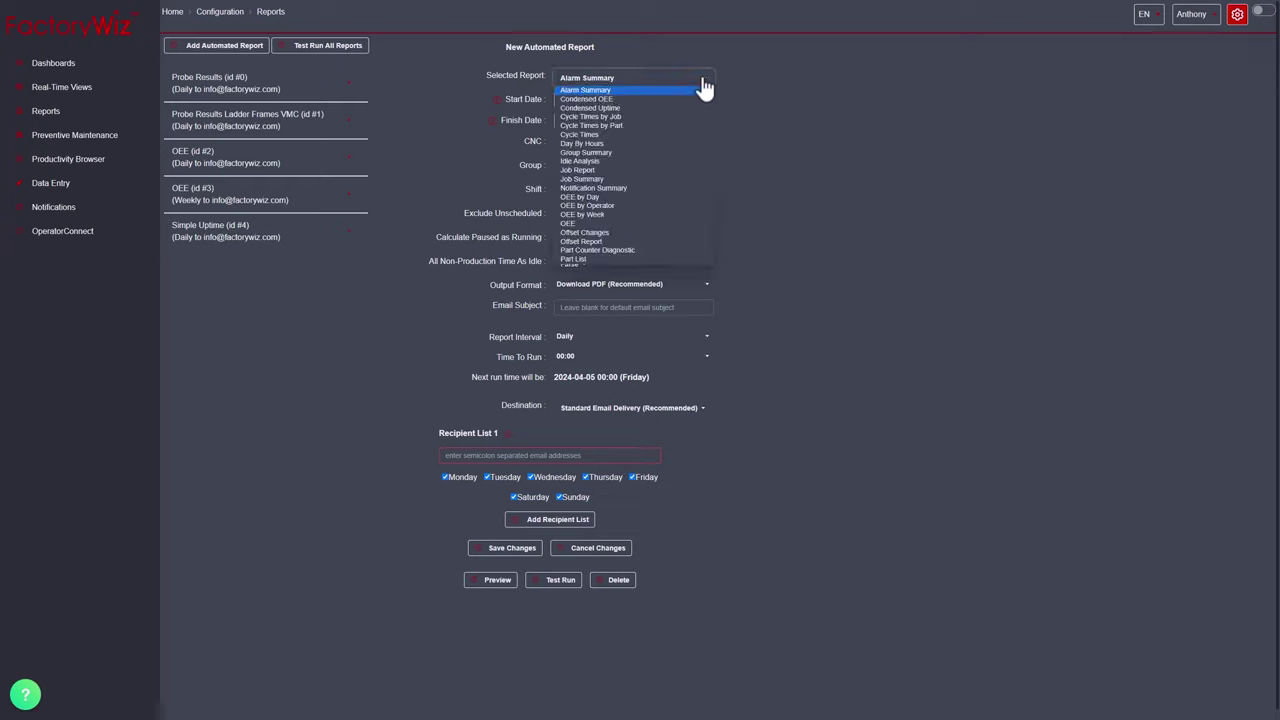
left_click(703, 88)
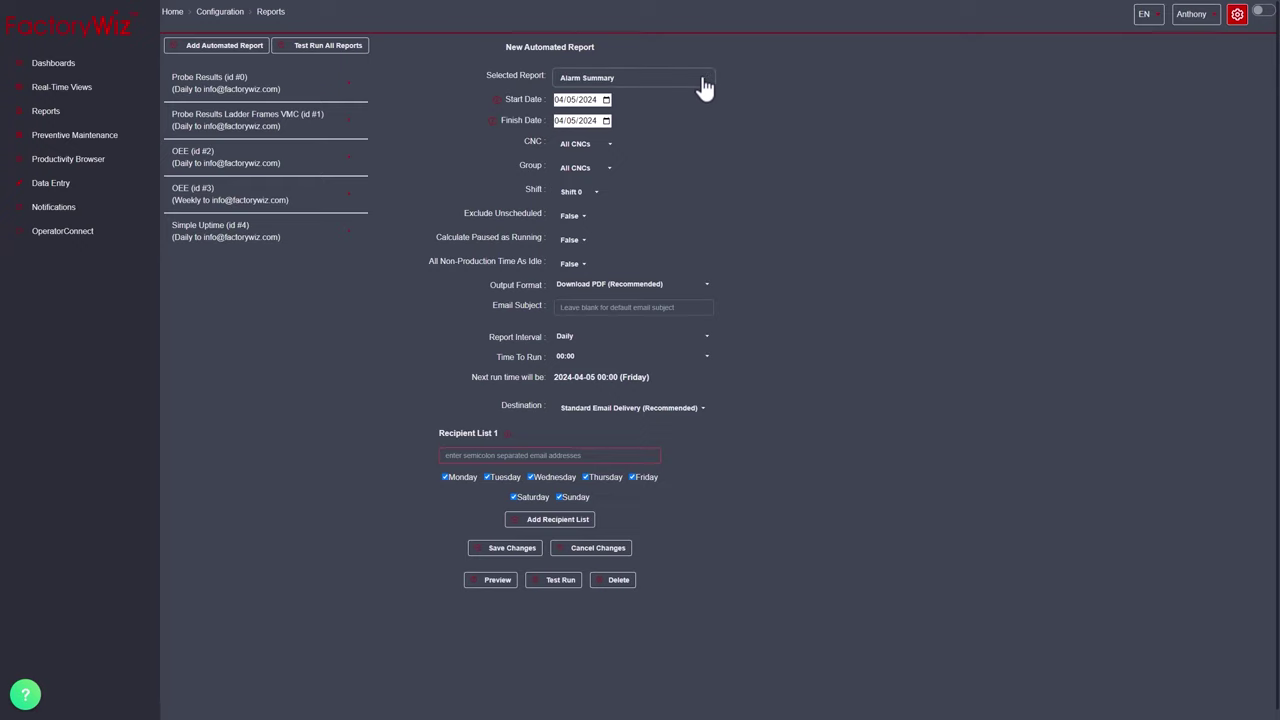
left_click(610, 143)
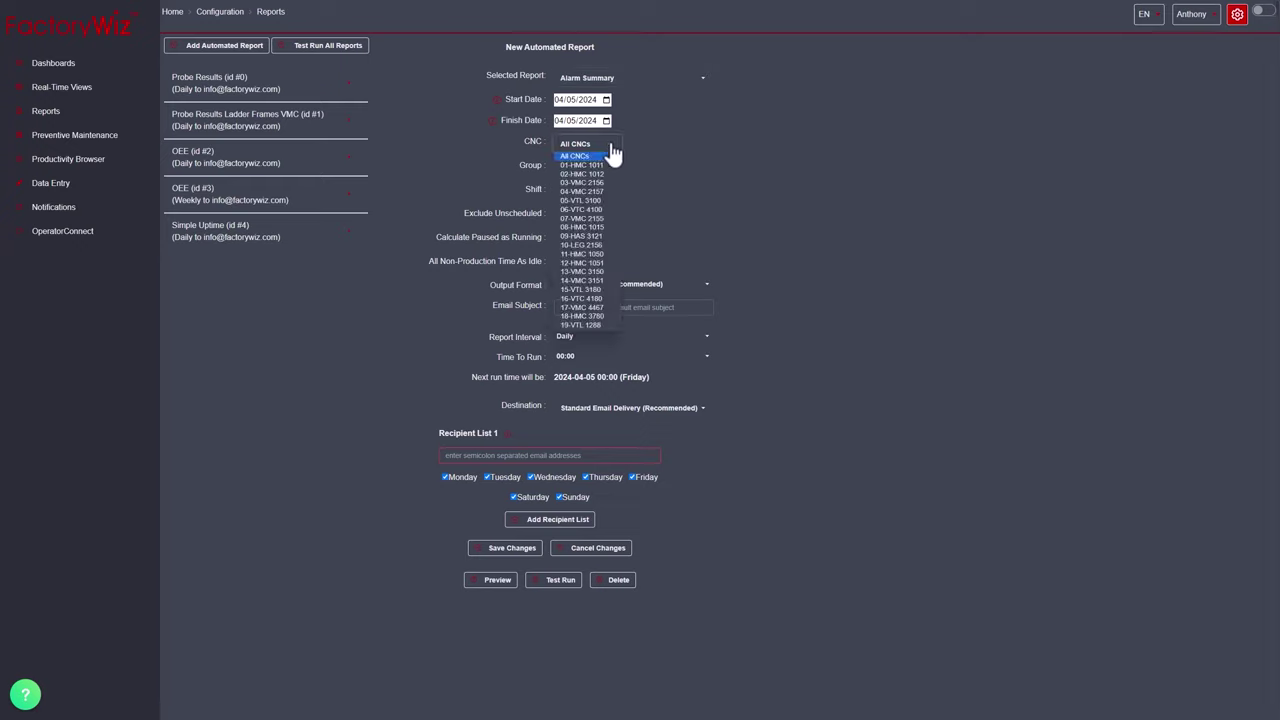
left_click(612, 155)
left_click(610, 168)
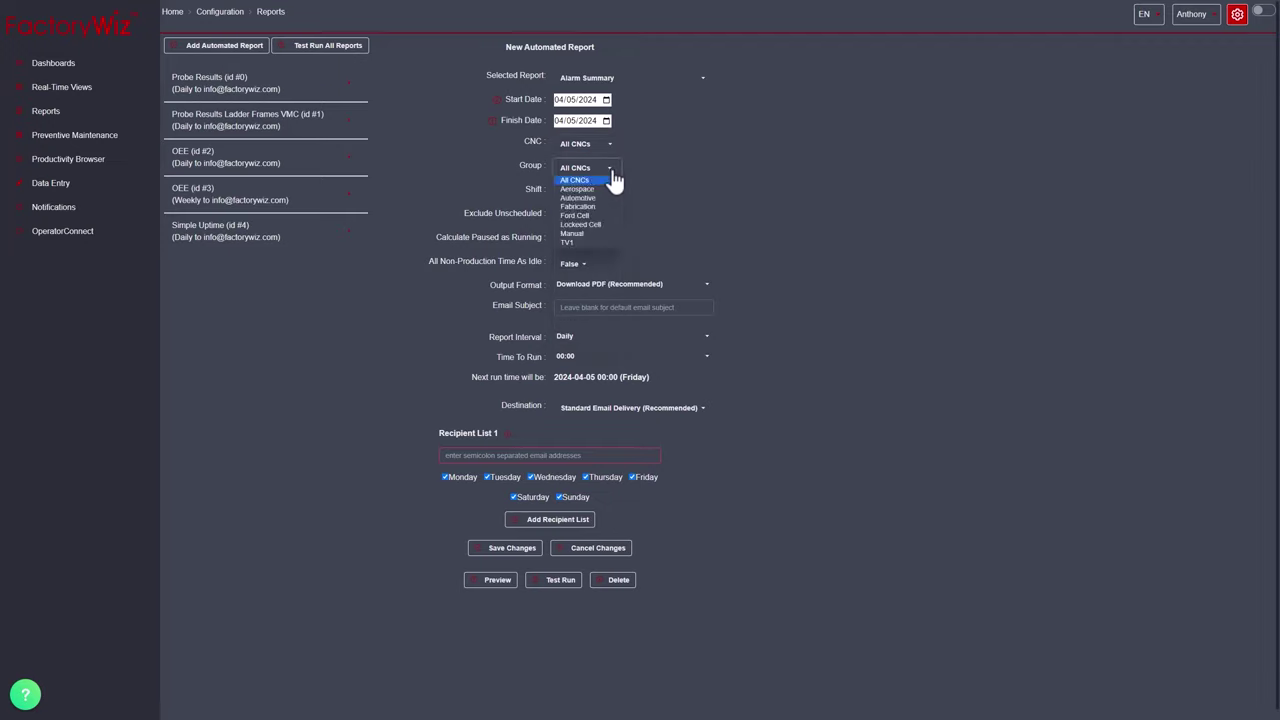
left_click(613, 176)
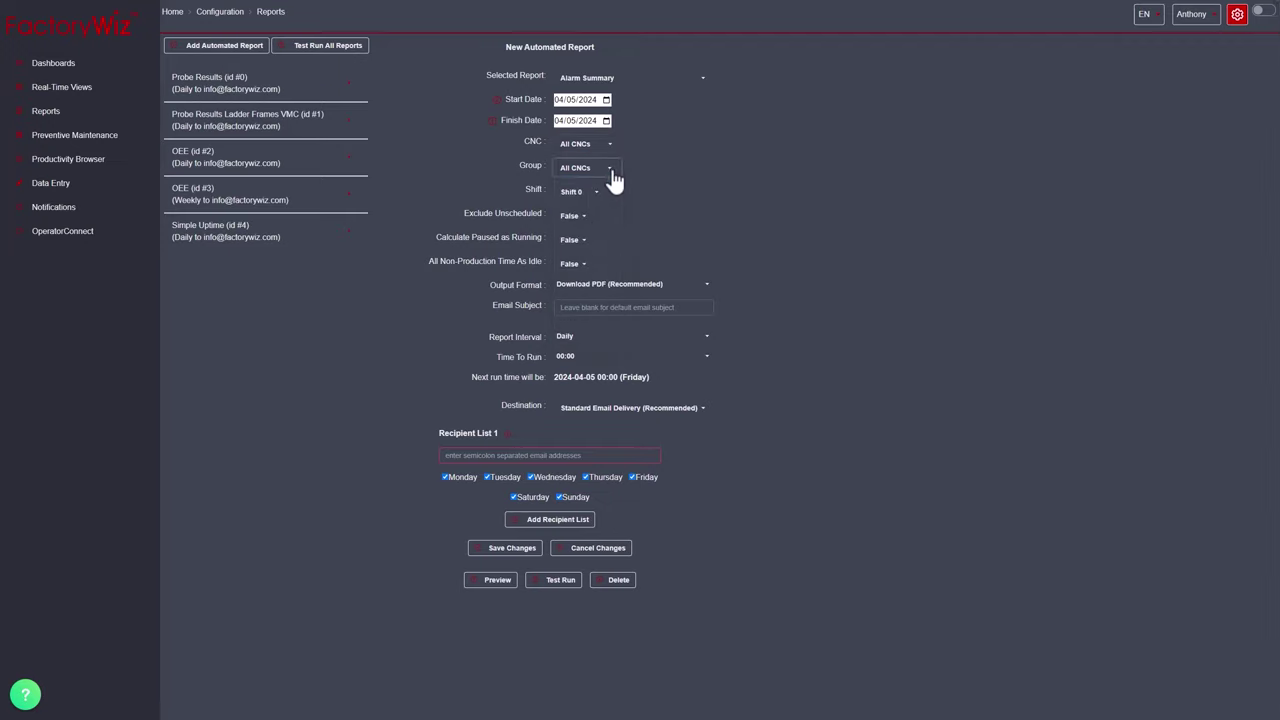
- Keep PDF output and a Daily interval, ready to enter recipient email addresses
left_click(612, 292)
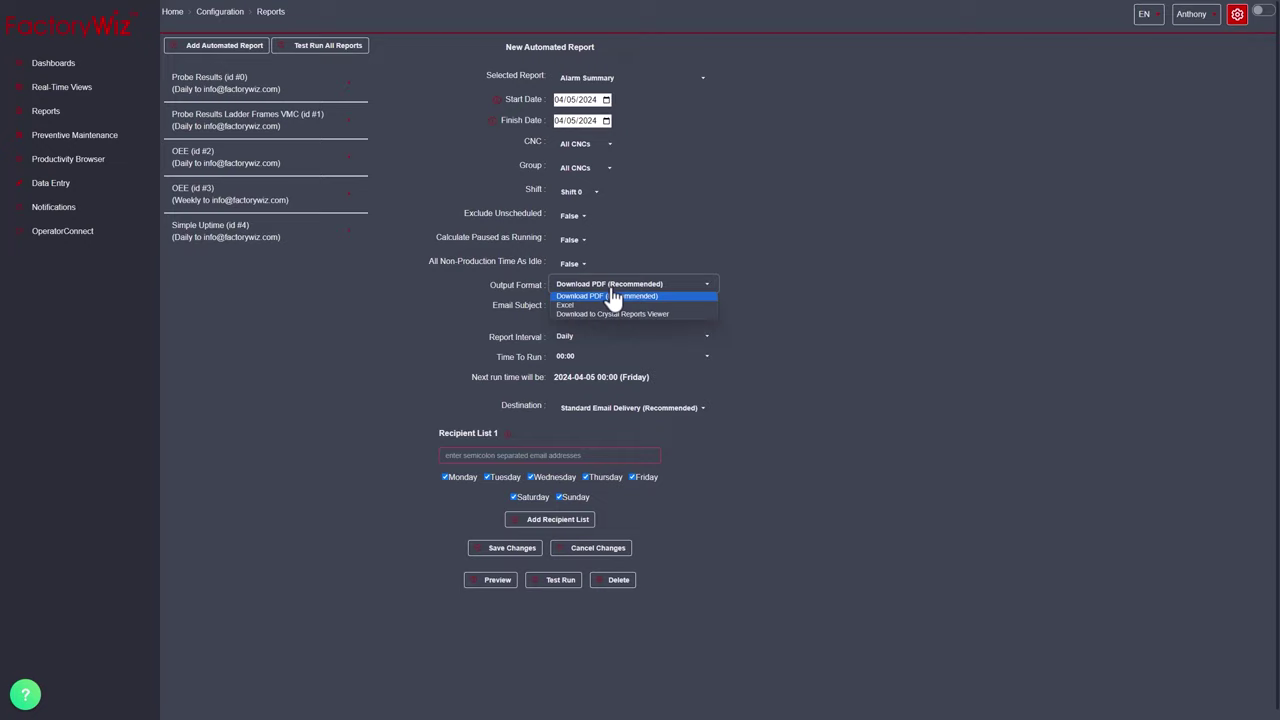
left_click(603, 340)
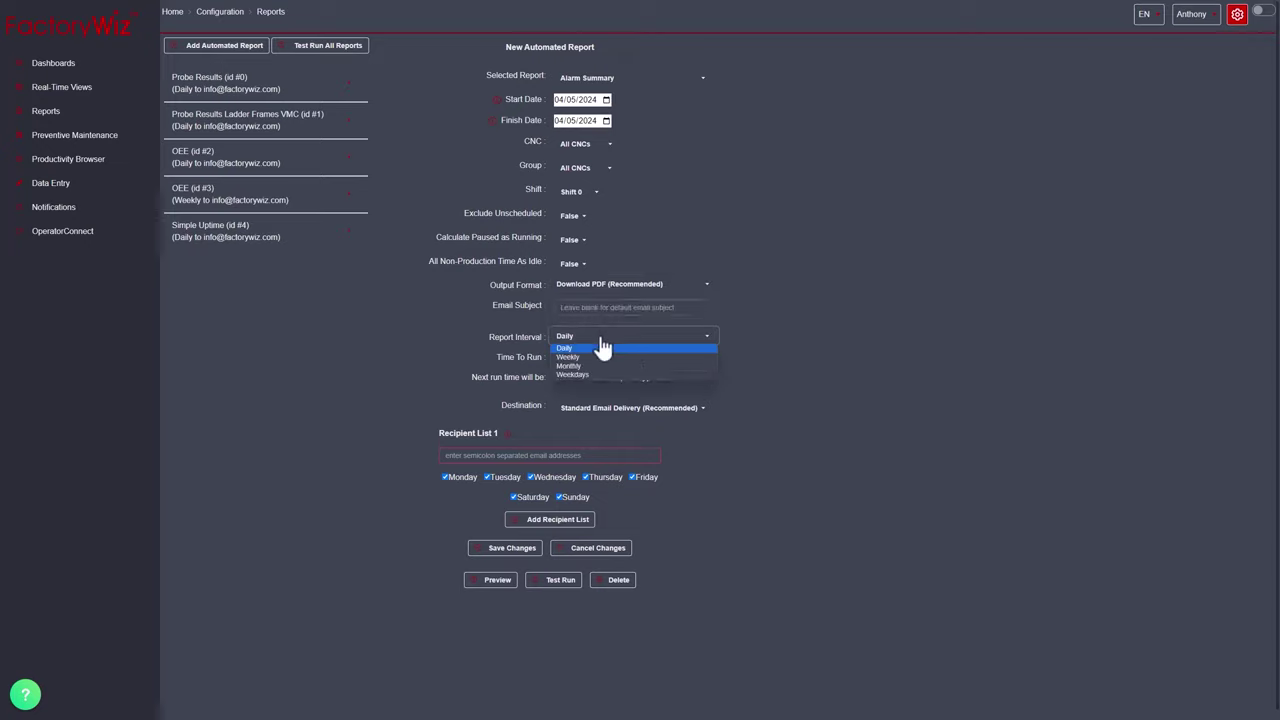
left_click(603, 347)
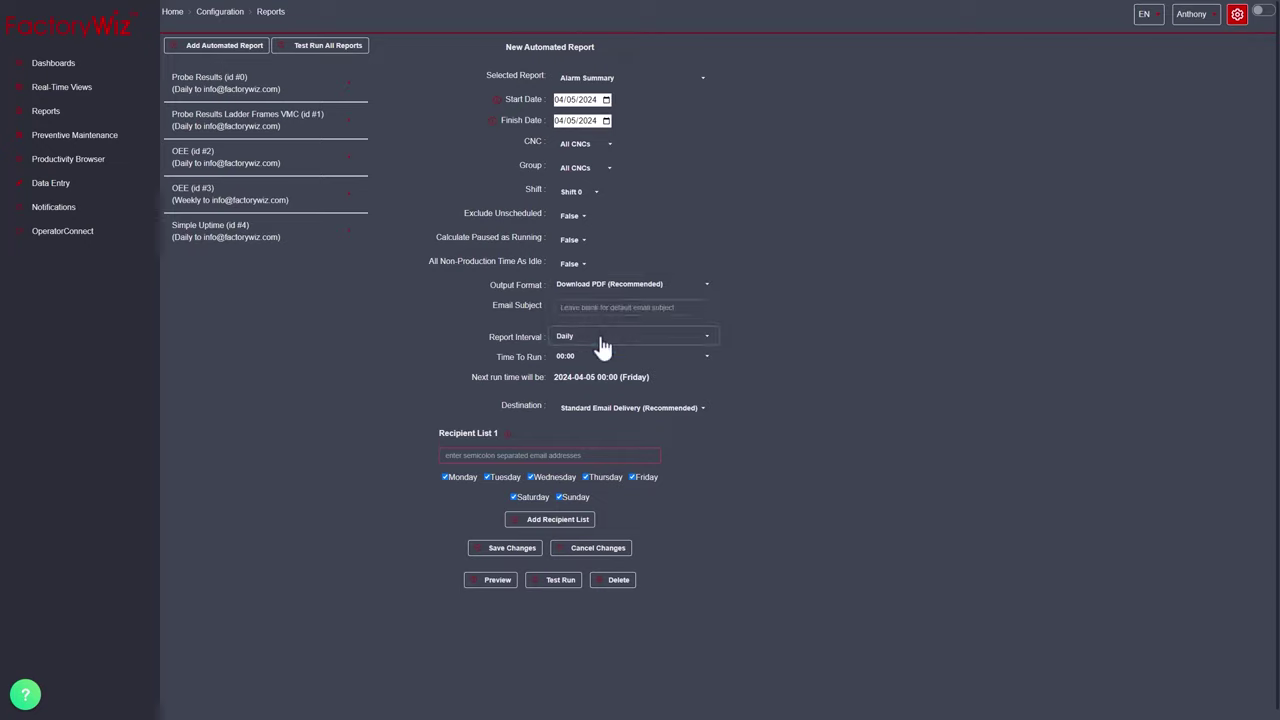
left_click(555, 456)
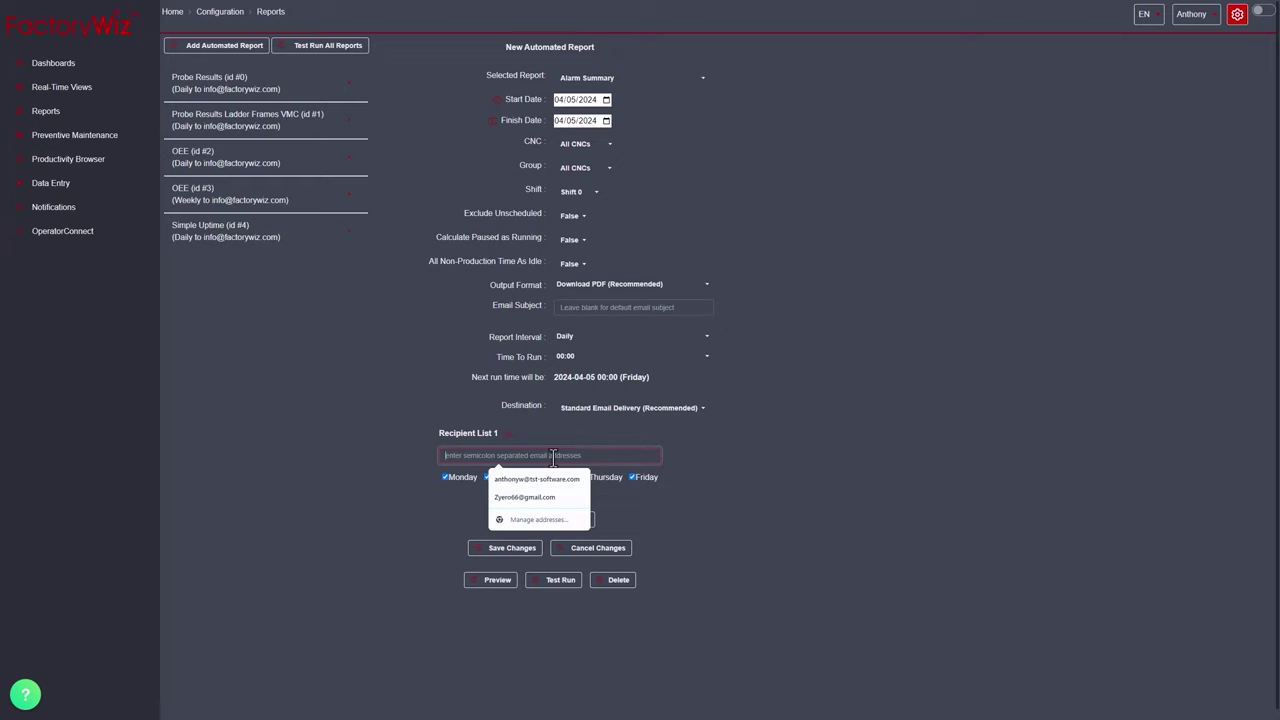